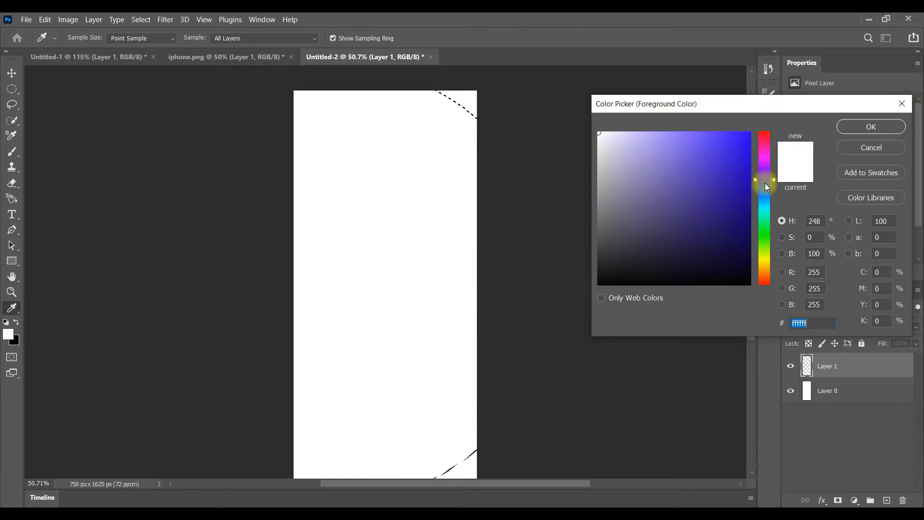
- Paint the large circular selection on Layer 1 with dark navy #0f0e38 using the Brush
click(727, 248)
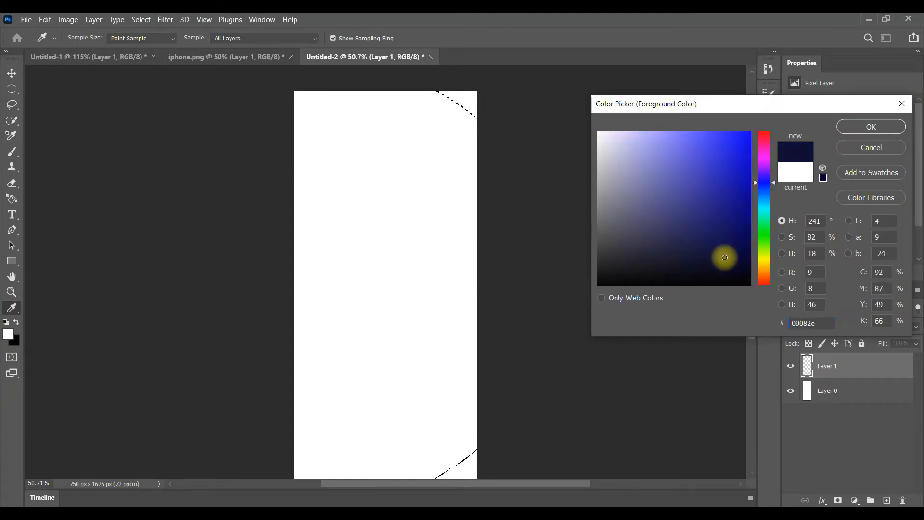
click(729, 250)
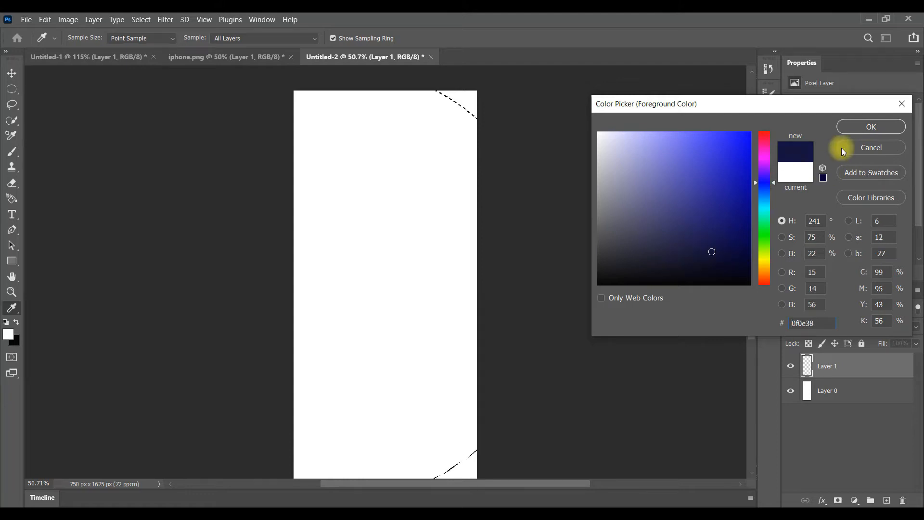
click(862, 127)
mouse_move(361, 175)
mouse_down()
mouse_move(520, 233)
mouse_move(480, 228)
mouse_move(511, 206)
mouse_move(287, 103)
mouse_move(329, 443)
mouse_move(371, 388)
mouse_move(342, 431)
mouse_move(295, 458)
mouse_up()
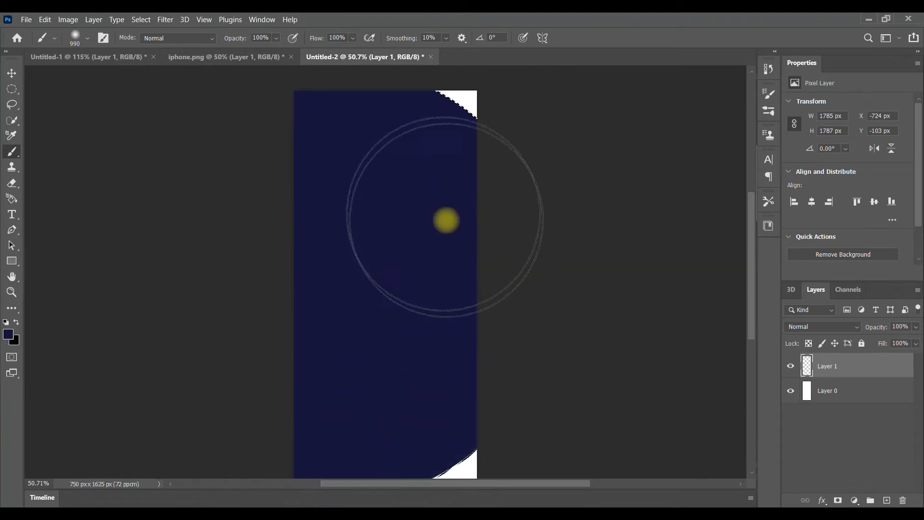
- Brush a soft diagonal band of brighter medium blue across the upper part of the selection on Layer 1
click(8, 334)
mouse_move(703, 185)
mouse_down()
mouse_move(725, 175)
mouse_move(701, 192)
mouse_move(713, 181)
mouse_up()
click(861, 129)
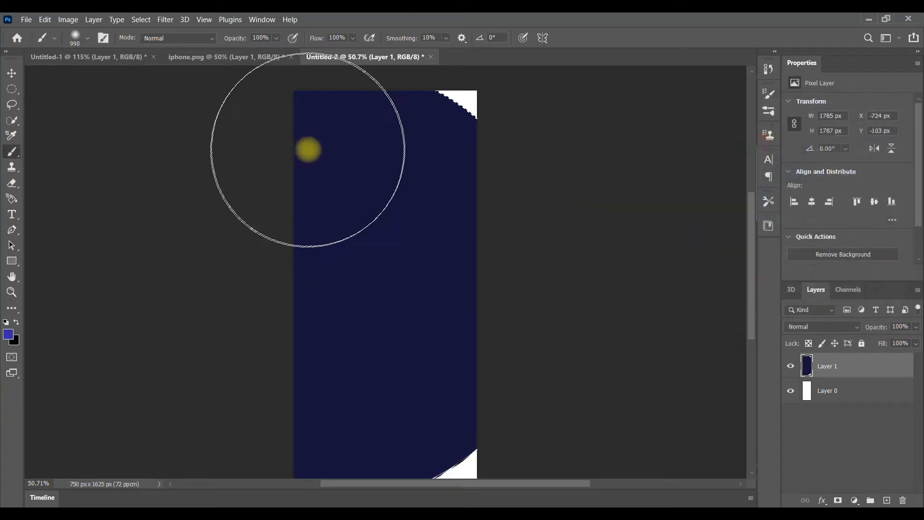
drag(305, 149, 573, 305)
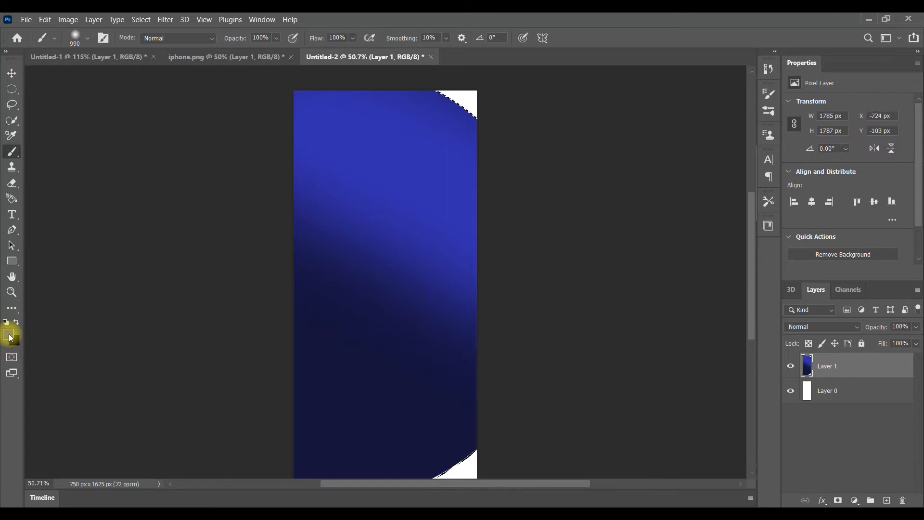
- Add a new layer and draw an elliptical selection about 1324 × 1299 px inside the large circle
click(12, 89)
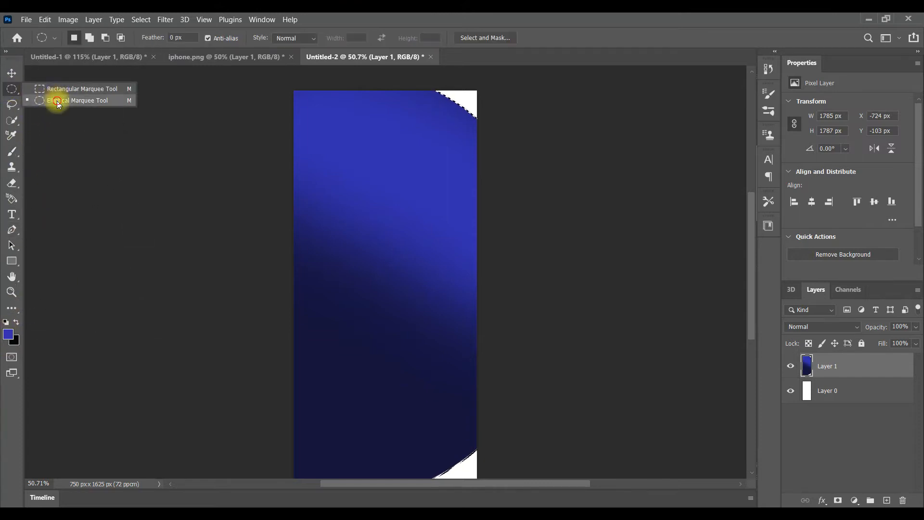
click(57, 102)
click(885, 500)
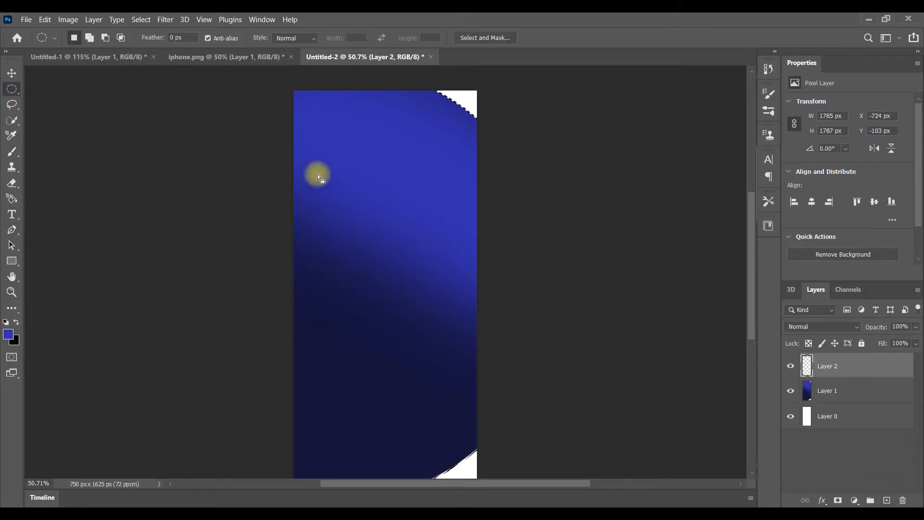
drag(240, 144, 562, 461)
drag(447, 298, 421, 276)
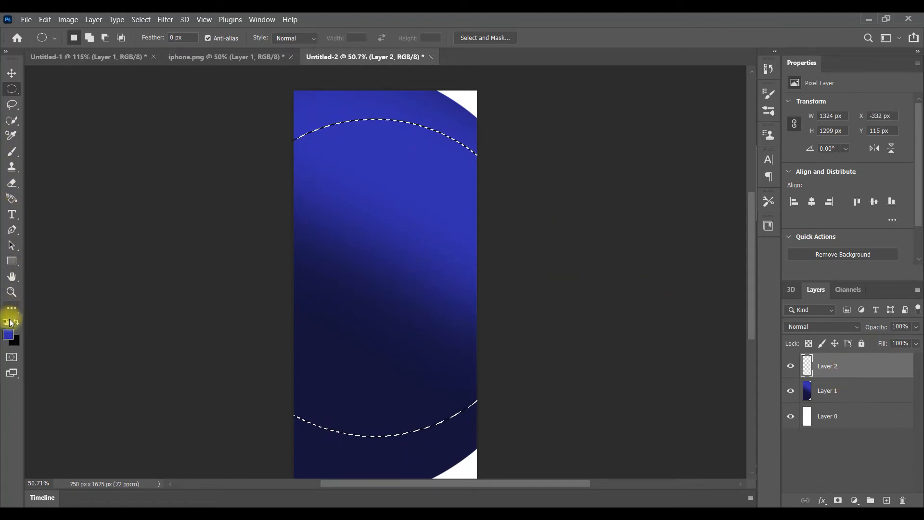
- Brush bright blue #3d39e1 across the upper part of the elliptical selection on Layer 2
click(11, 151)
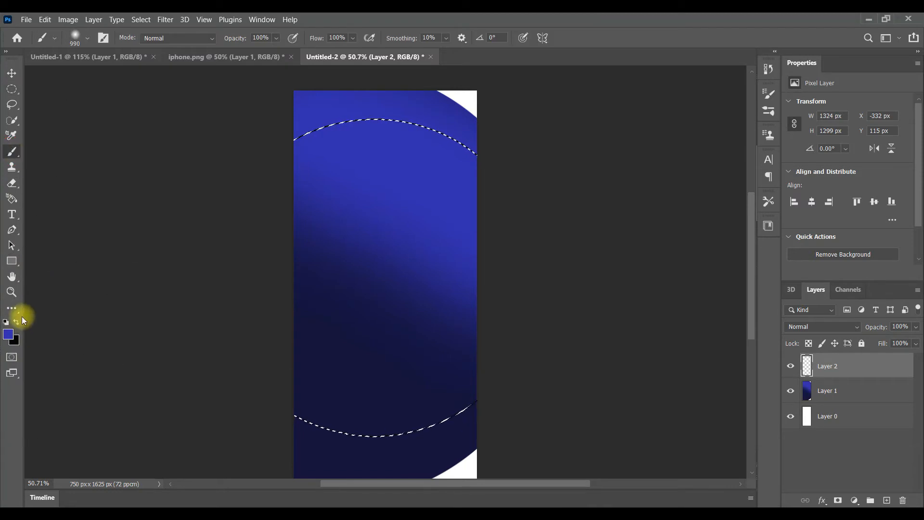
click(8, 334)
drag(710, 180, 700, 170)
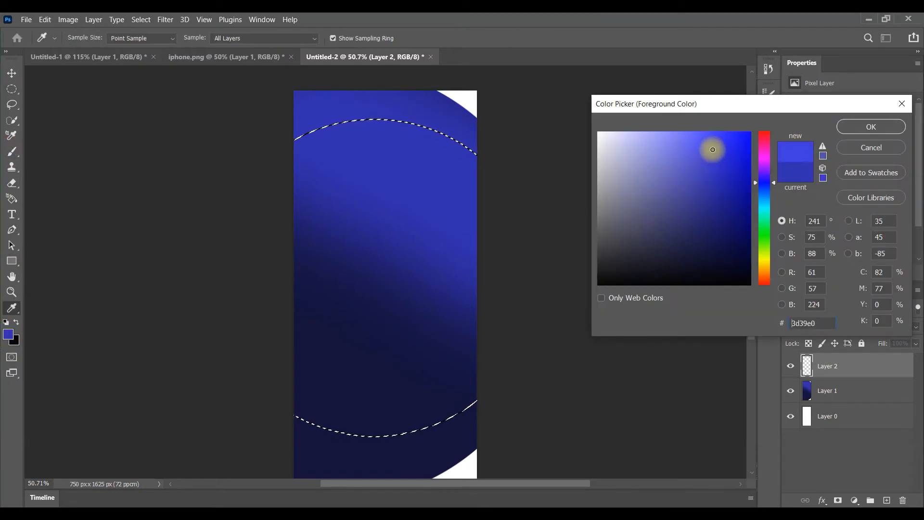
click(872, 128)
mouse_move(322, 110)
mouse_down()
mouse_move(488, 125)
mouse_move(613, 210)
mouse_up()
mouse_move(475, 165)
mouse_down()
mouse_move(347, 130)
mouse_move(569, 239)
mouse_move(538, 207)
mouse_up()
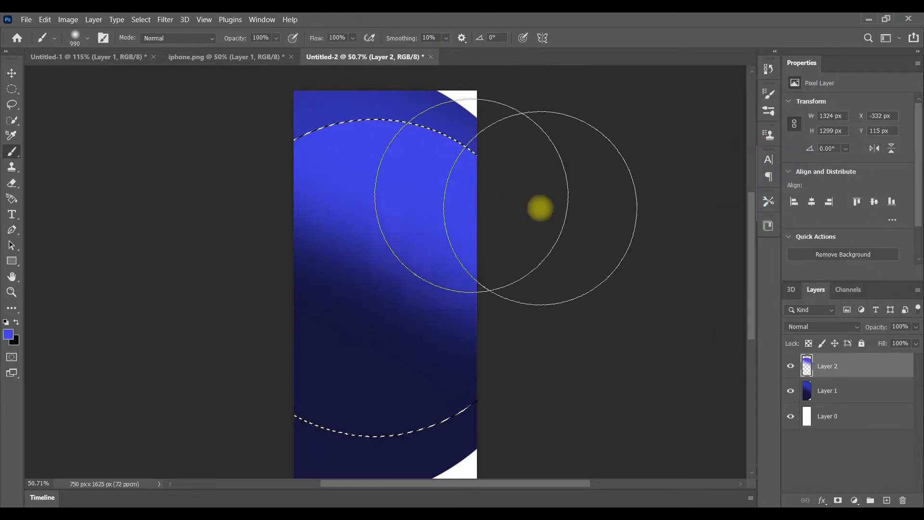
- Brush deep navy #0c0a50 across the lower part of the elliptical selection on Layer 2
click(9, 340)
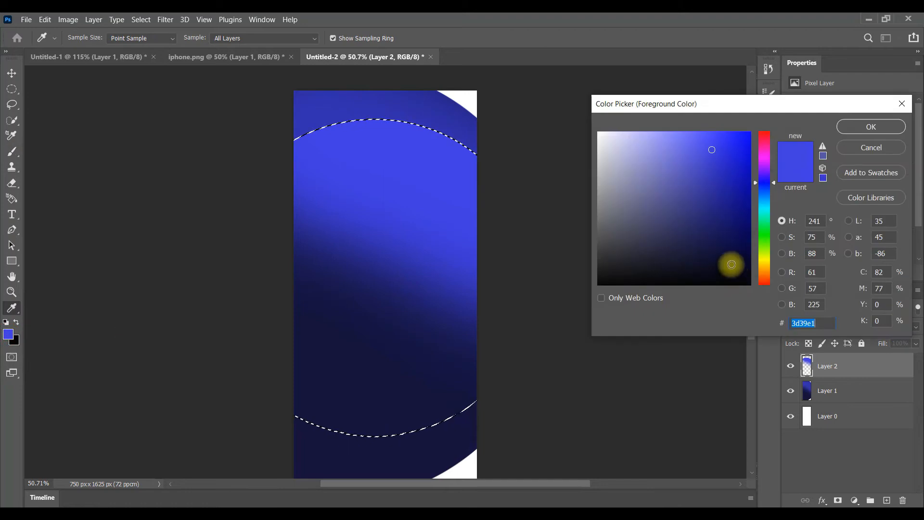
click(724, 257)
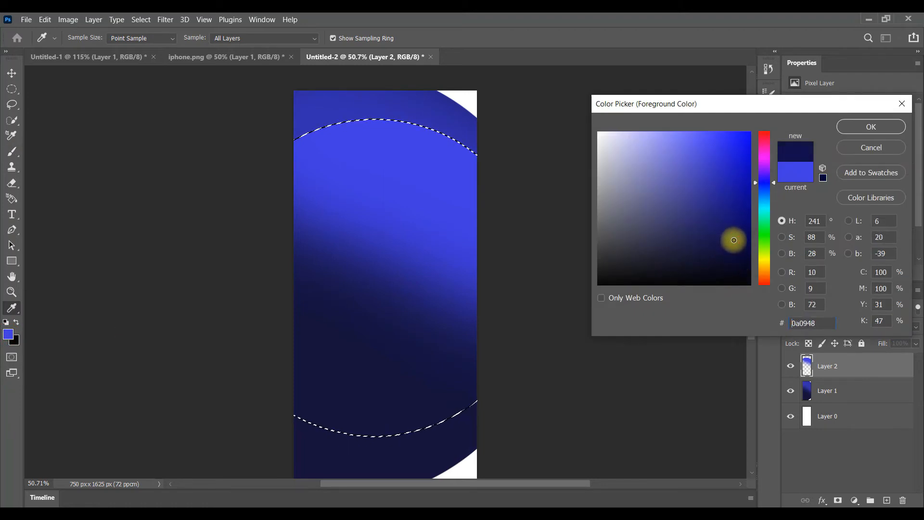
drag(733, 242, 733, 242)
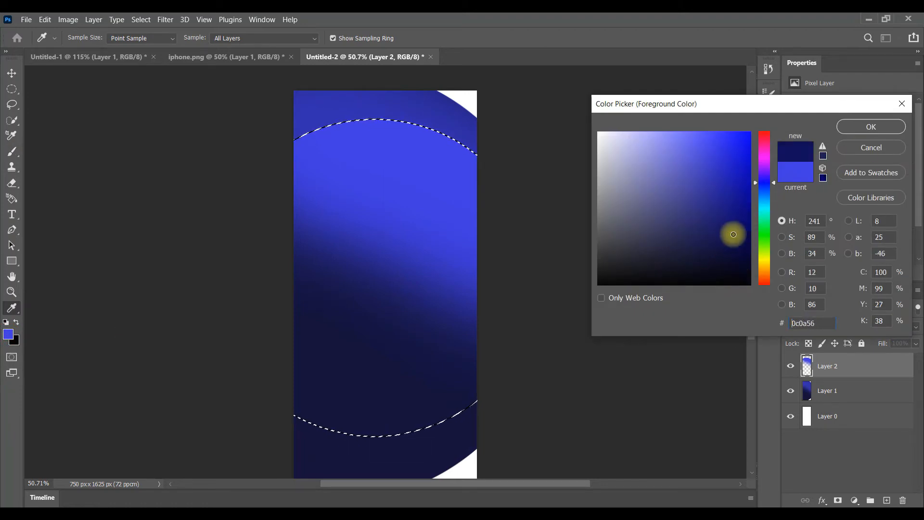
click(856, 126)
key(b)
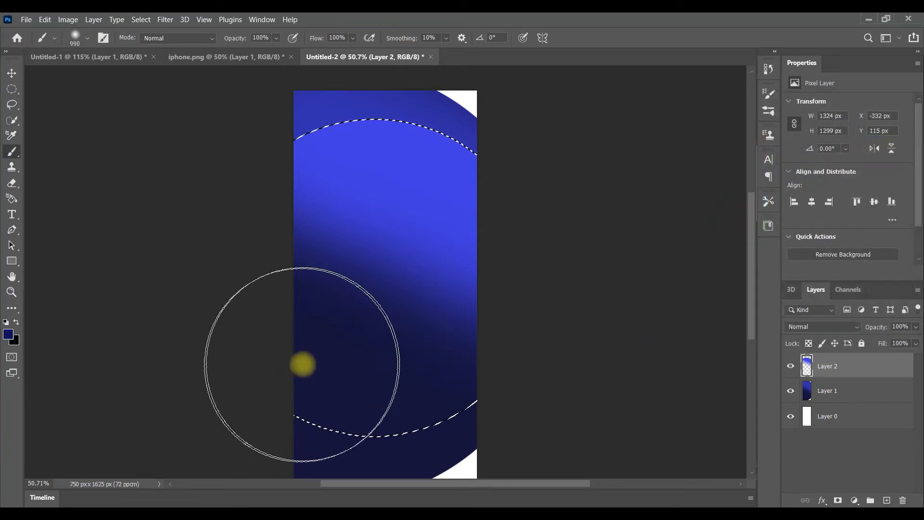
mouse_move(281, 363)
mouse_down()
mouse_move(264, 360)
mouse_move(419, 427)
mouse_move(609, 392)
mouse_up()
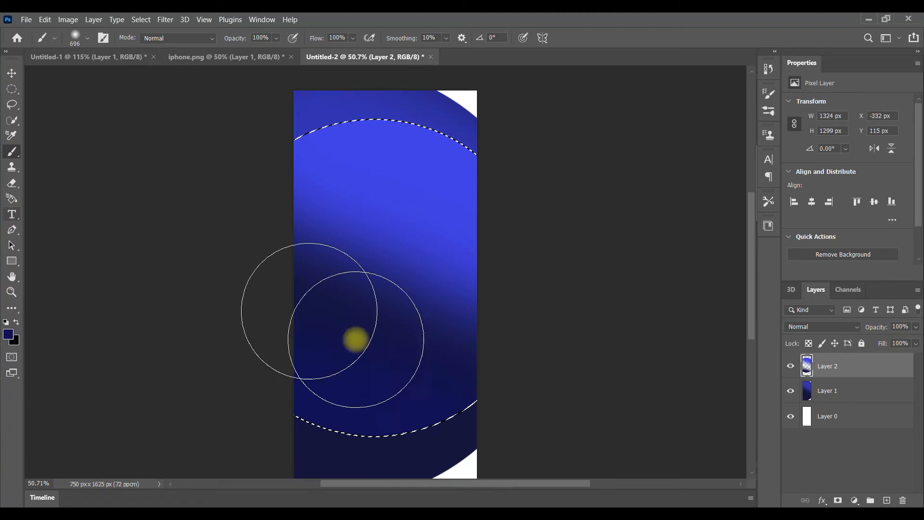
- Brush pale lavender #d6d5ff highlights along the upper and lower-right edges of the selected ellipse on Layer 2
click(12, 341)
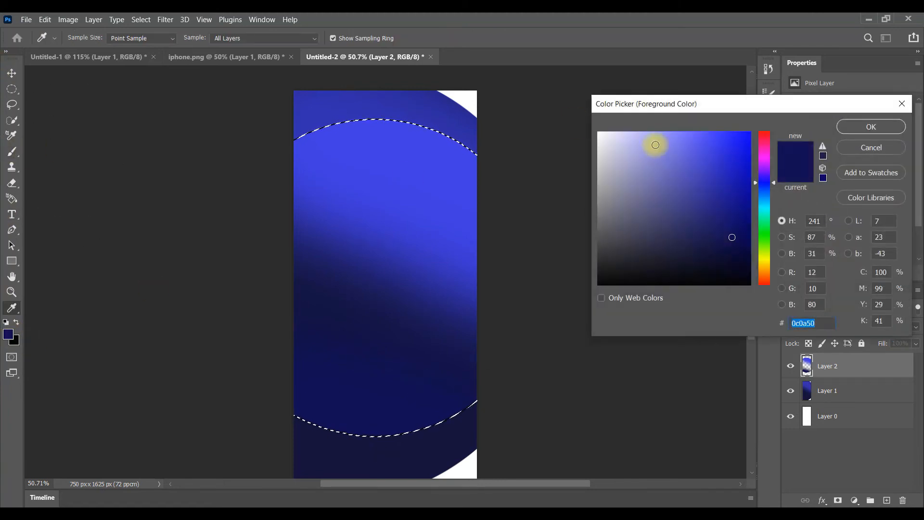
drag(653, 145, 629, 125)
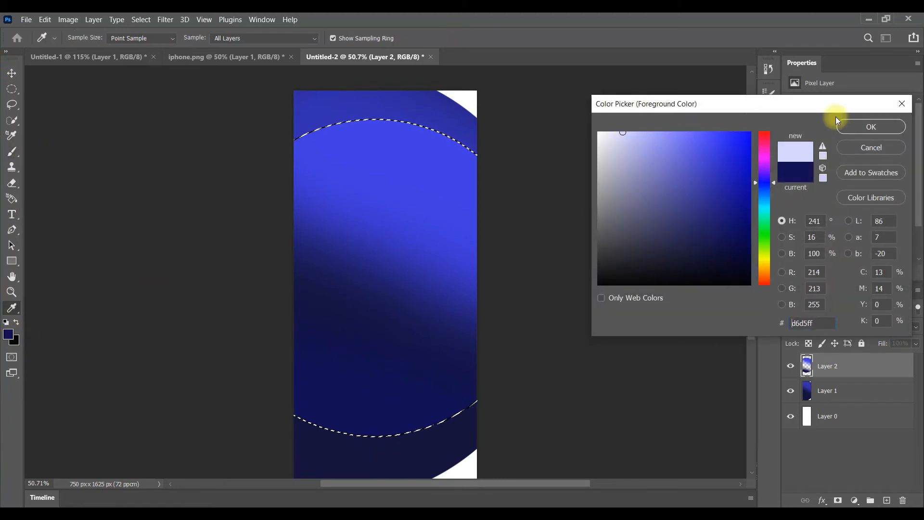
click(841, 125)
mouse_move(353, 108)
mouse_down()
mouse_move(292, 115)
mouse_move(330, 91)
mouse_move(386, 93)
mouse_move(479, 144)
mouse_up()
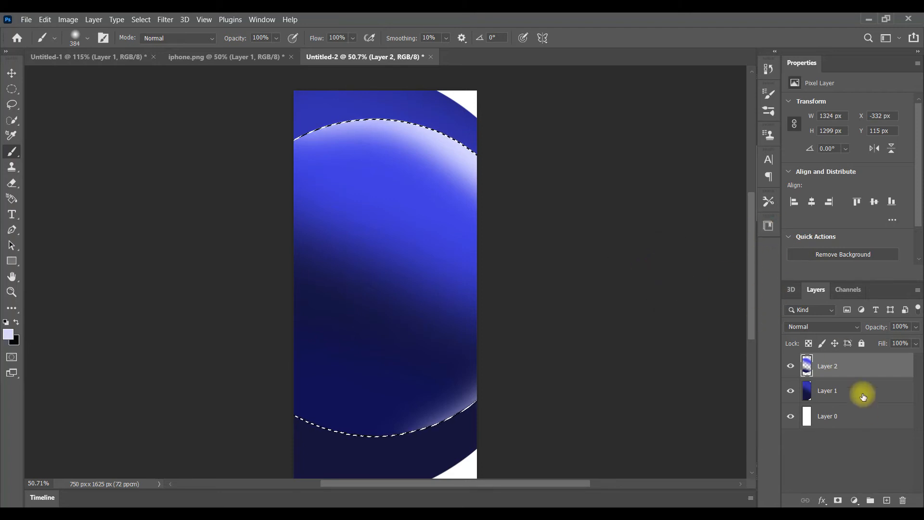
- Add a new layer, clear the old selection and draw a circular selection about 938 px wide within the second circle
click(887, 499)
key(ctrl+d)
click(12, 89)
drag(264, 187, 493, 416)
drag(421, 312, 399, 288)
- Paint the circular selection on Layer 3 with a vivid bright blue using the Brush
click(8, 334)
click(716, 142)
click(871, 127)
click(12, 151)
mouse_move(317, 207)
mouse_down()
mouse_move(363, 339)
mouse_move(393, 244)
mouse_up()
- Brush a light lavender highlight around the edge of the circle on Layer 3
click(8, 335)
click(636, 130)
click(871, 127)
mouse_move(297, 139)
mouse_down()
mouse_move(466, 173)
mouse_move(501, 335)
mouse_move(282, 411)
mouse_up()
- Add a new layer and draw an elliptical selection about 535 × 502 px inside the third circle
click(888, 501)
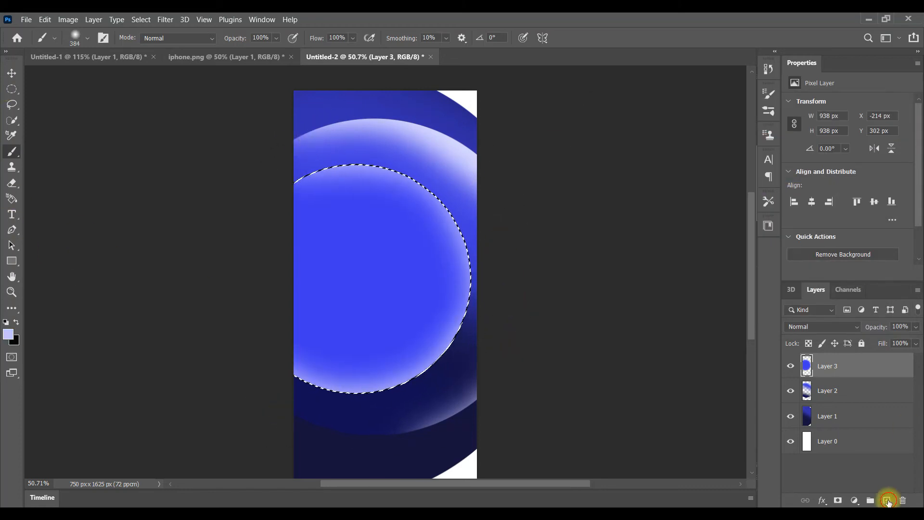
click(11, 89)
drag(284, 241, 415, 363)
drag(371, 284, 385, 263)
- Brush light periwinkle blue inside the small elliptical selection on Layer 4
click(9, 334)
click(644, 143)
click(870, 126)
click(12, 152)
drag(313, 241, 395, 312)
- Paint a muted medium blue over the interior of the small ellipse on Layer 4
click(9, 333)
click(698, 177)
click(870, 127)
drag(355, 262, 402, 284)
click(365, 285)
- Add a soft pale blue glow at the centre of the small ellipse and clear the selection
click(8, 334)
click(648, 139)
click(870, 127)
click(358, 281)
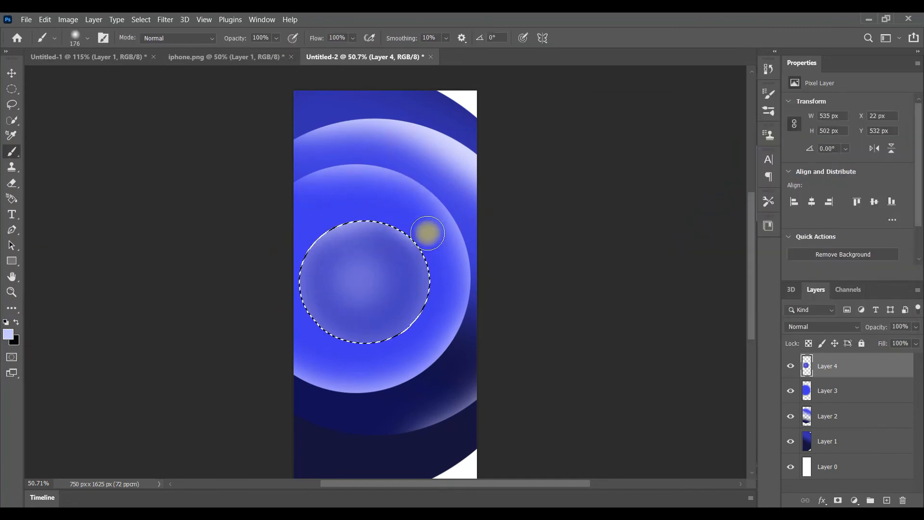
key(m)
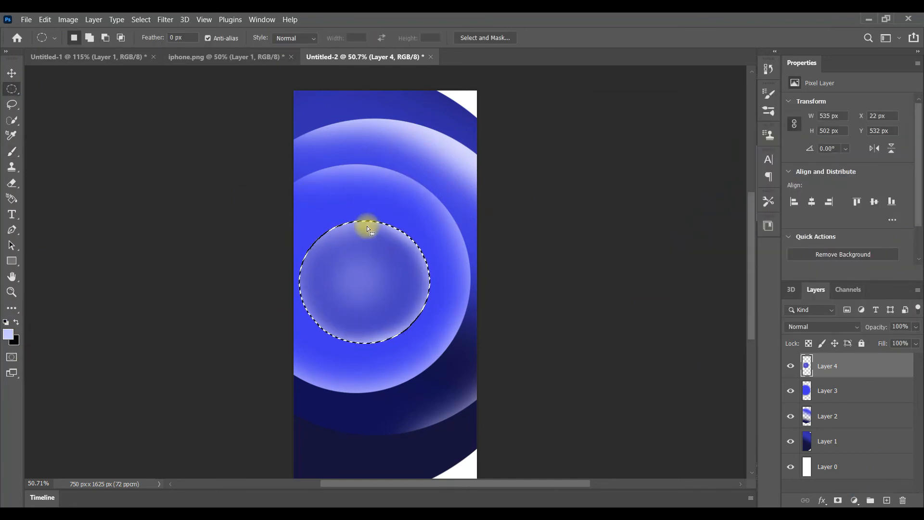
click(368, 219)
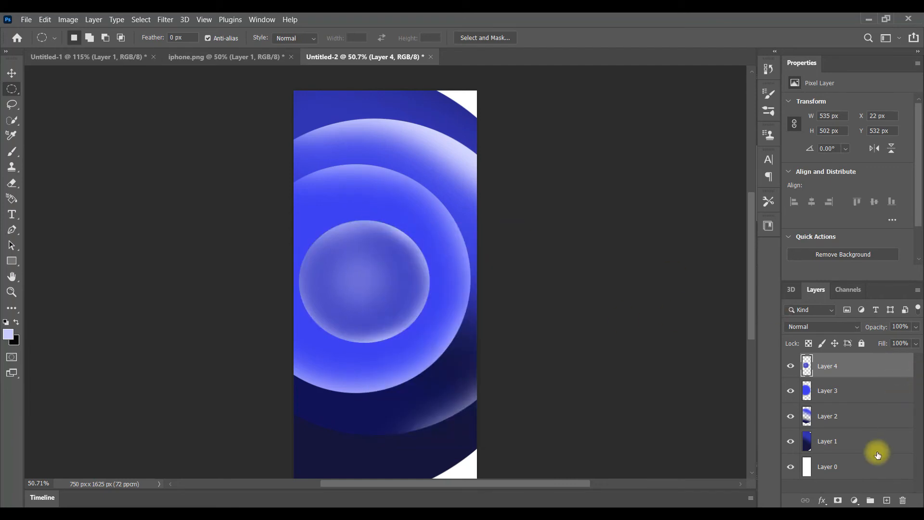
- Add a Gradient Fill layer on top using the Blue_03 preset and set its blend mode to Color
click(855, 501)
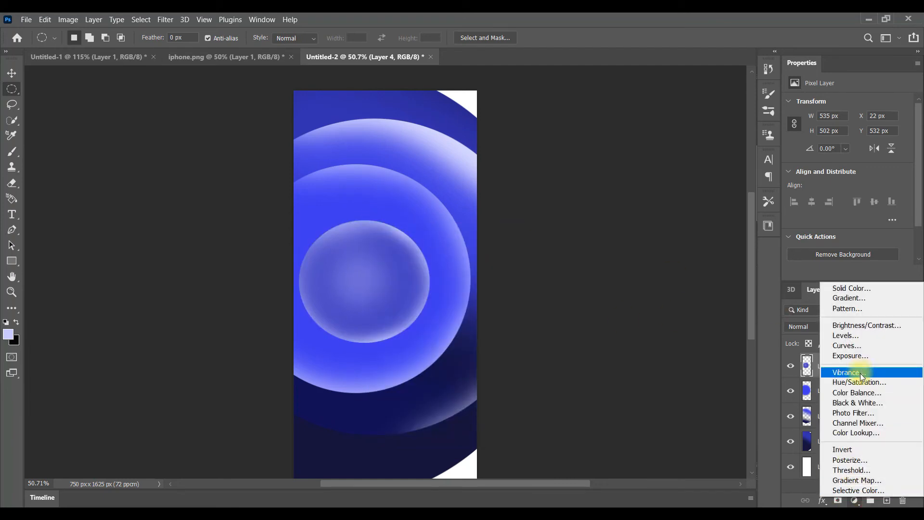
click(858, 299)
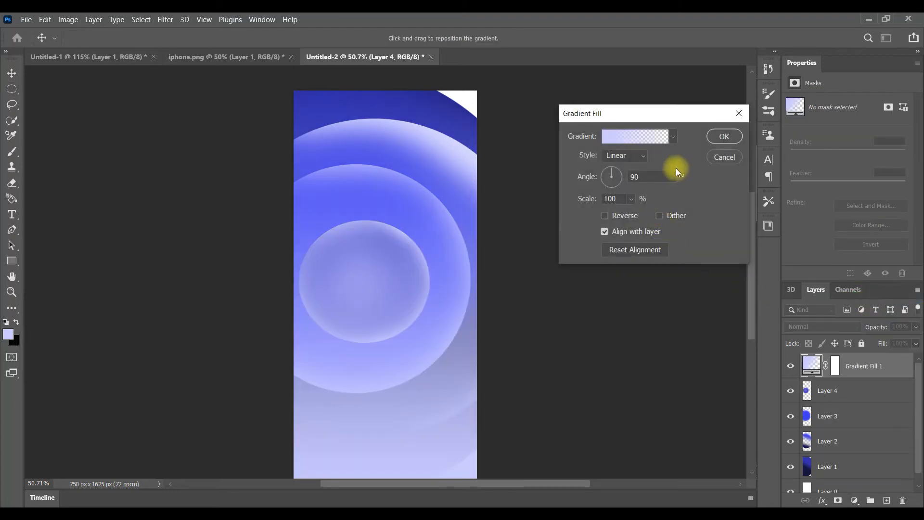
click(663, 140)
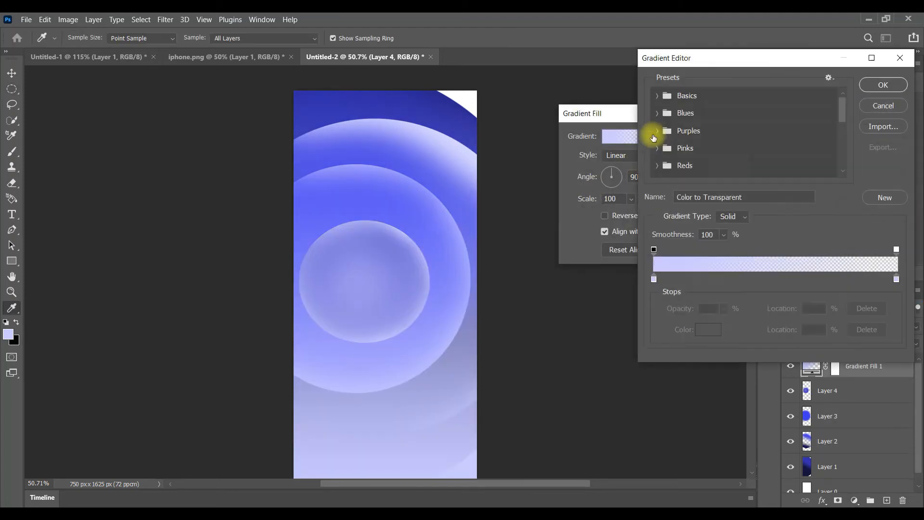
click(657, 112)
click(754, 140)
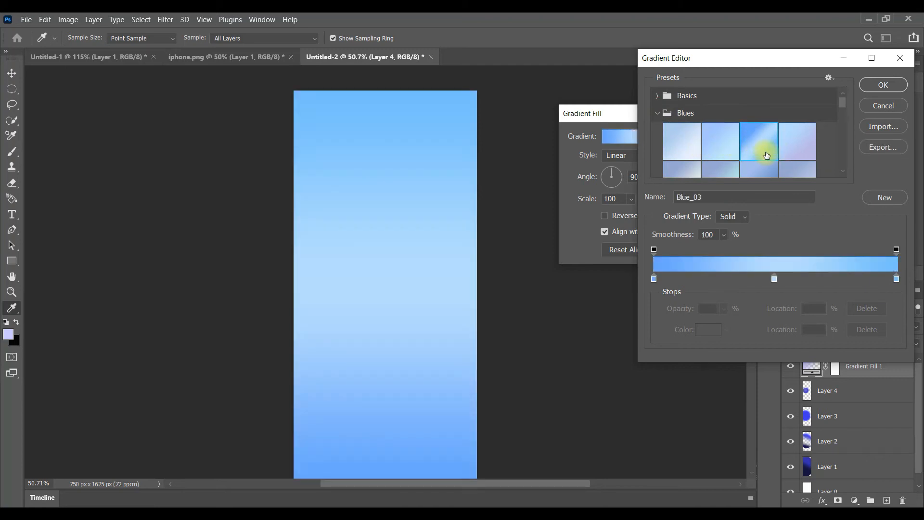
click(888, 88)
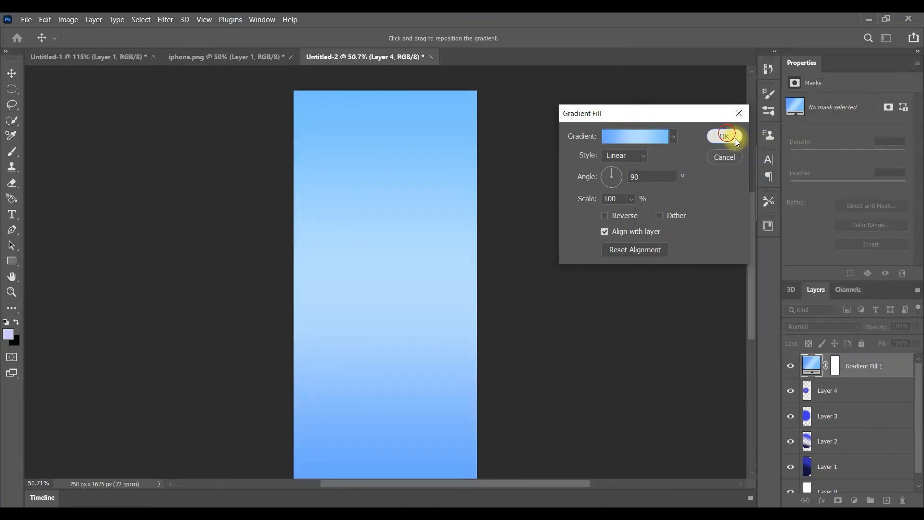
click(728, 136)
click(830, 327)
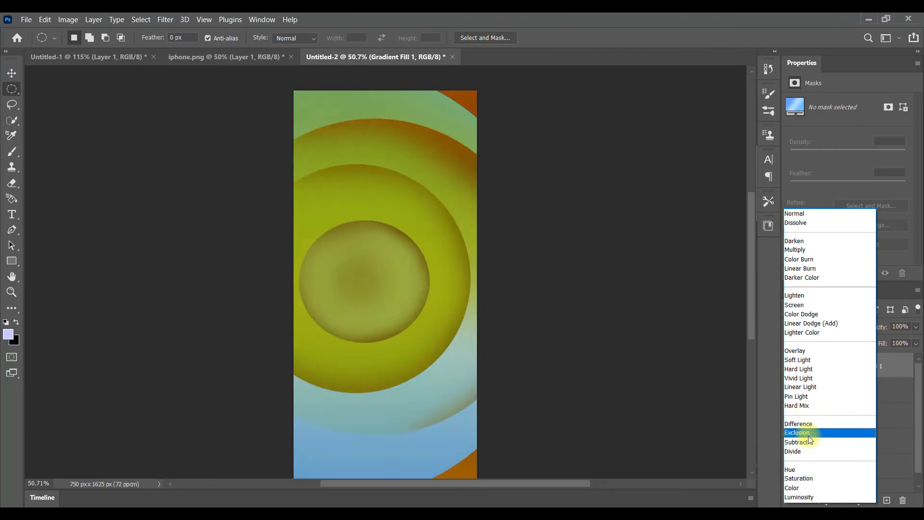
click(799, 487)
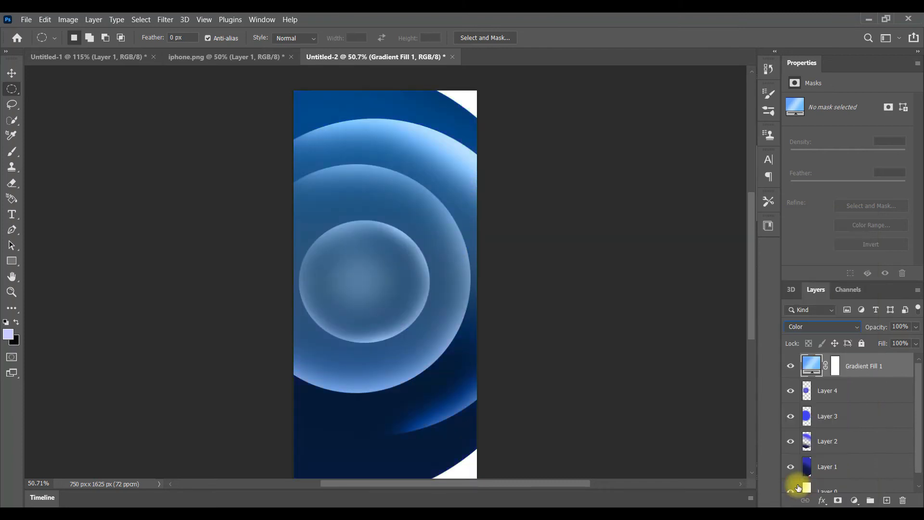
- Fill the white background on Layer 0 with black using the Paint Bucket tool
click(823, 487)
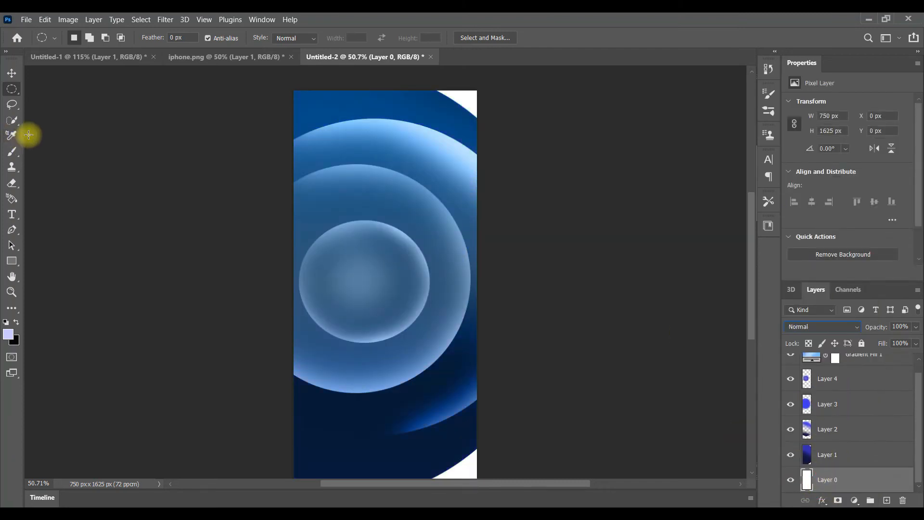
click(14, 307)
click(45, 457)
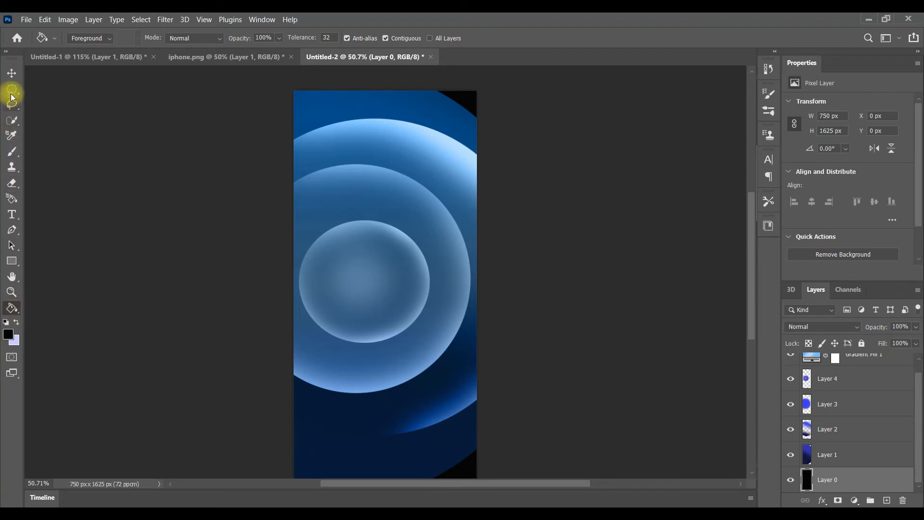
- Reopen the Gradient Fill 1 settings and apply the cyan-to-magenta preset from the Purples group
click(12, 73)
scroll(838, 395, up, 2)
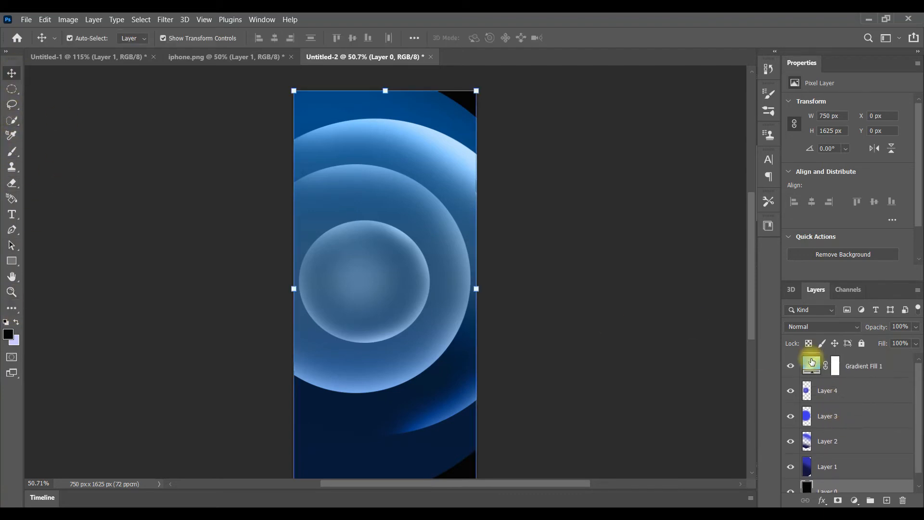
click(812, 365)
double_click(812, 364)
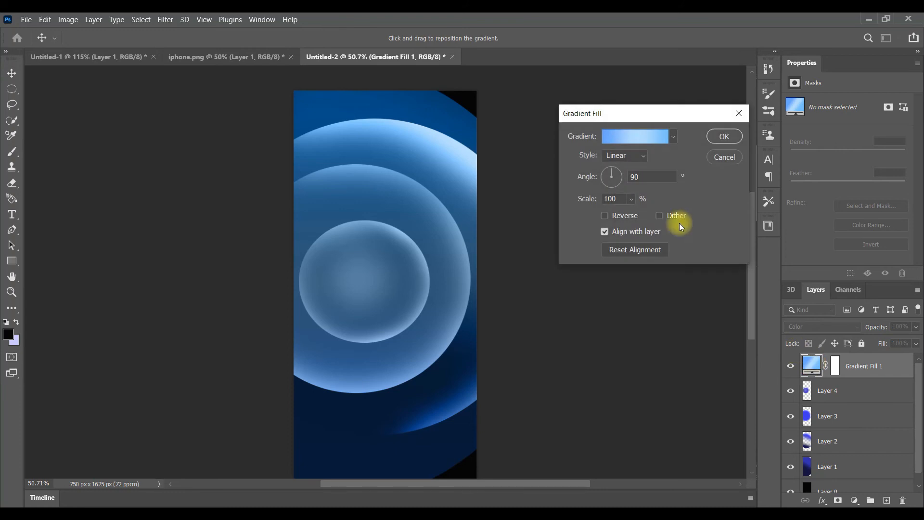
click(672, 137)
click(594, 187)
click(608, 184)
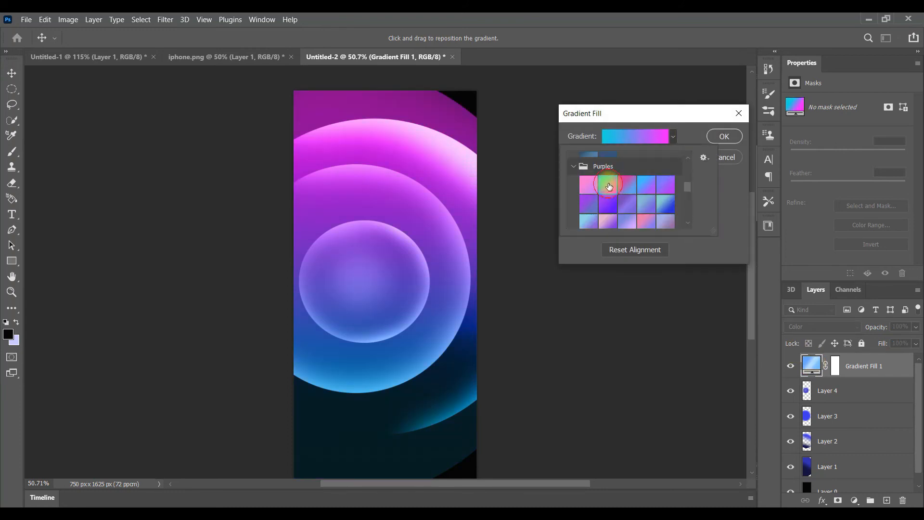
- Try out various other Purples gradient presets on the gradient fill, then return to the cyan-to-magenta one
click(630, 184)
click(662, 187)
click(665, 205)
drag(665, 206, 599, 205)
click(596, 206)
click(631, 206)
click(668, 207)
drag(650, 222, 618, 224)
click(616, 224)
click(647, 222)
scroll(622, 216, down, 3)
click(606, 210)
click(607, 197)
click(632, 214)
scroll(615, 223, down, 1)
click(625, 215)
scroll(615, 196, up, 2)
click(611, 193)
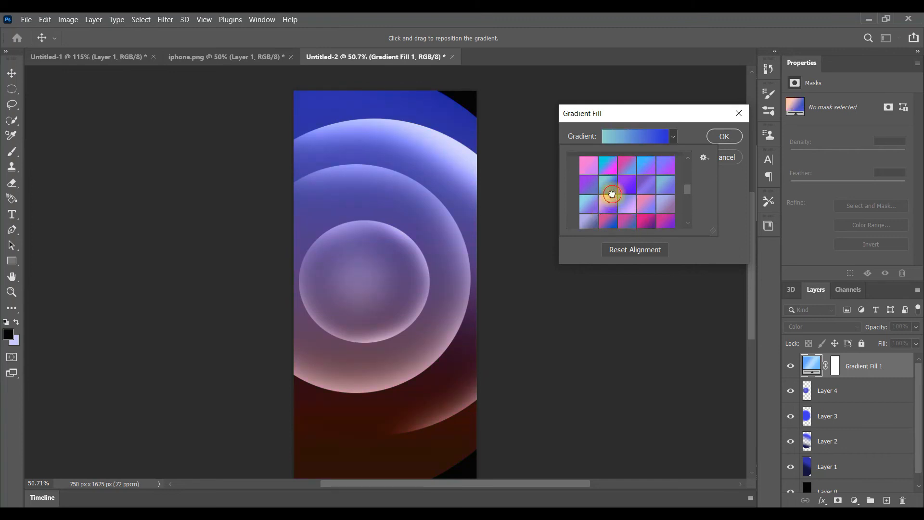
scroll(612, 193, up, 1)
click(610, 190)
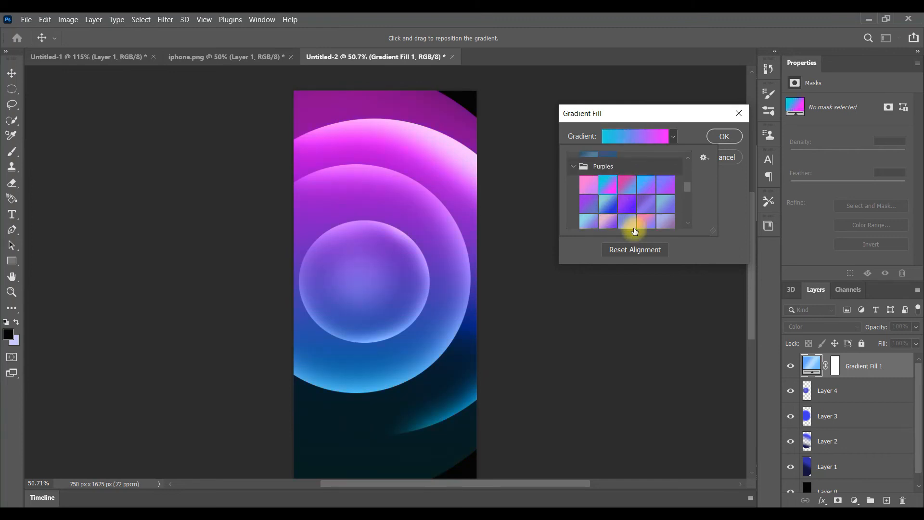
- Recolour the gradient fill with the purple-to-violet-blue Purples preset, enable Dither and apply the settings
click(590, 204)
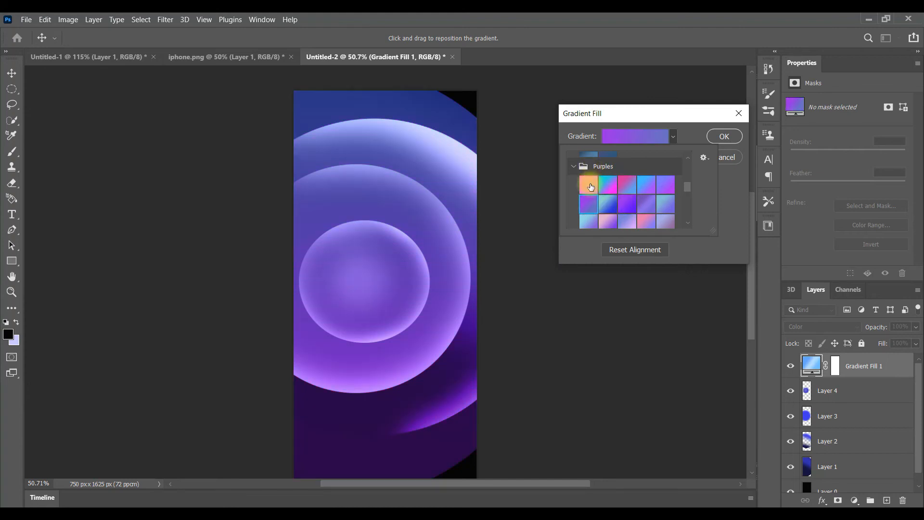
click(590, 184)
click(606, 211)
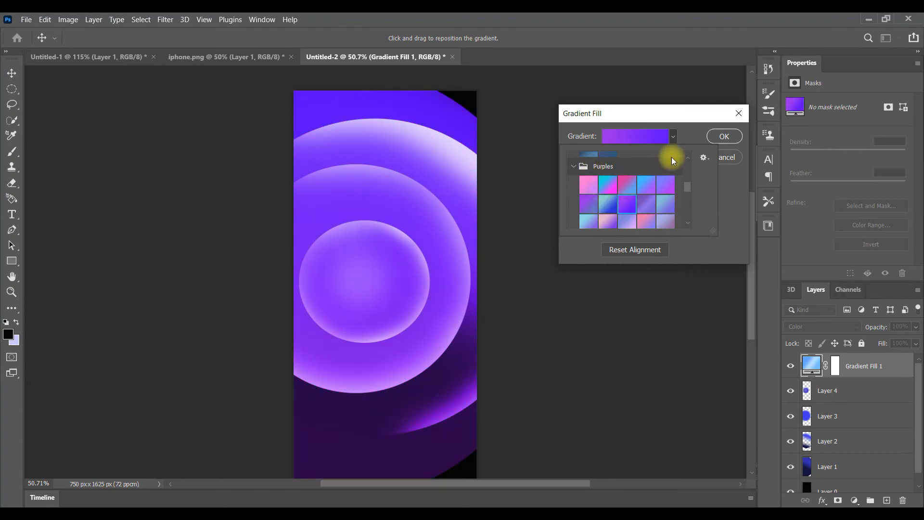
click(726, 184)
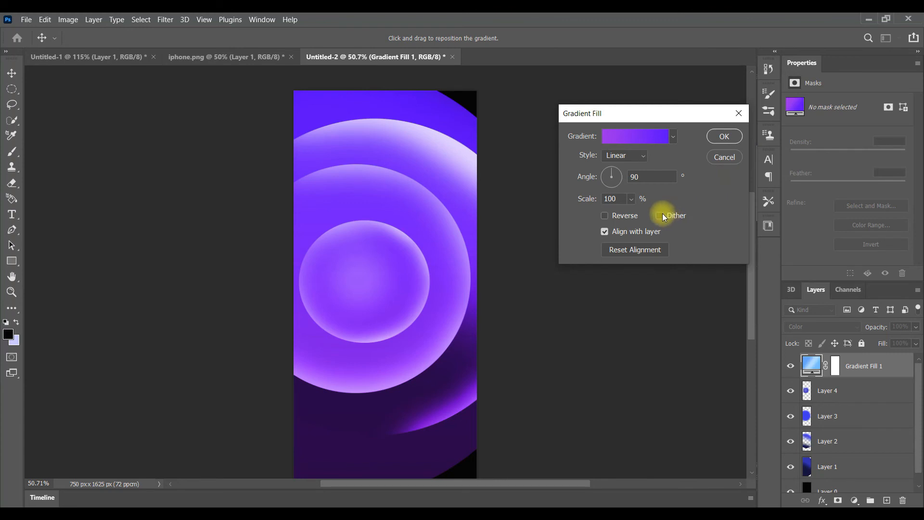
click(604, 216)
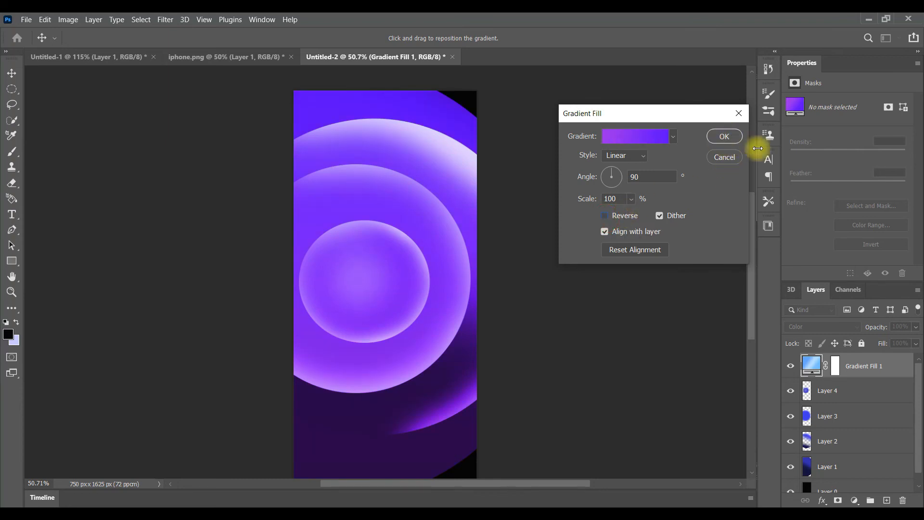
click(724, 137)
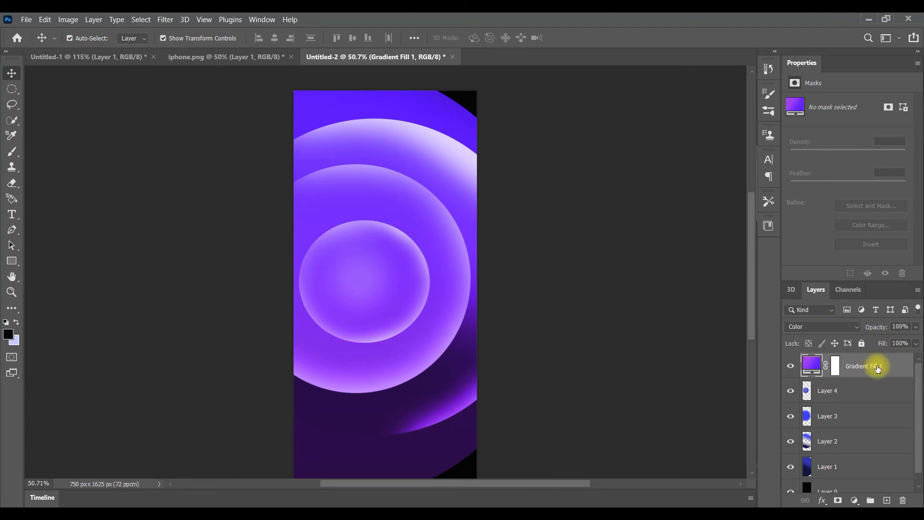
- Add a Brightness/Contrast adjustment layer above the gradient fill with brightness 9 and contrast -3
click(854, 502)
click(861, 331)
mouse_move(848, 135)
mouse_down()
mouse_move(885, 129)
mouse_move(841, 131)
mouse_move(856, 137)
mouse_move(834, 161)
mouse_move(862, 131)
mouse_move(853, 135)
mouse_up()
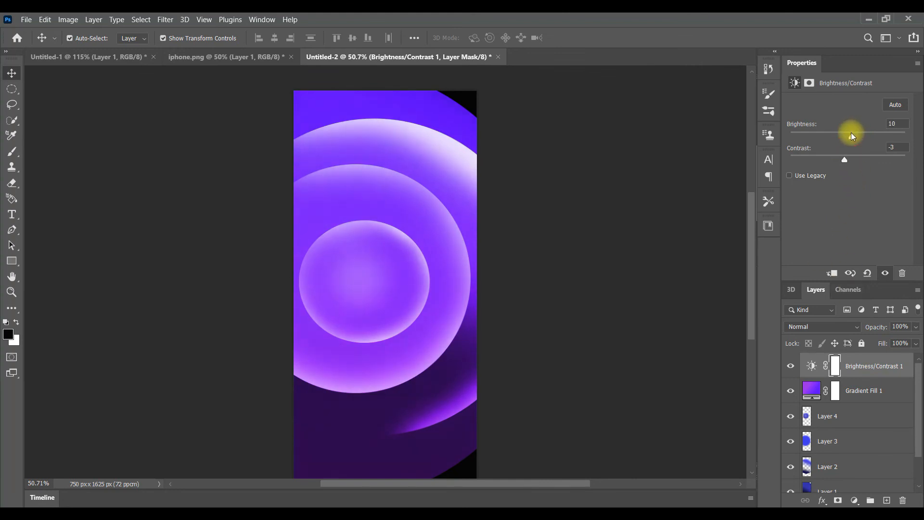
click(883, 369)
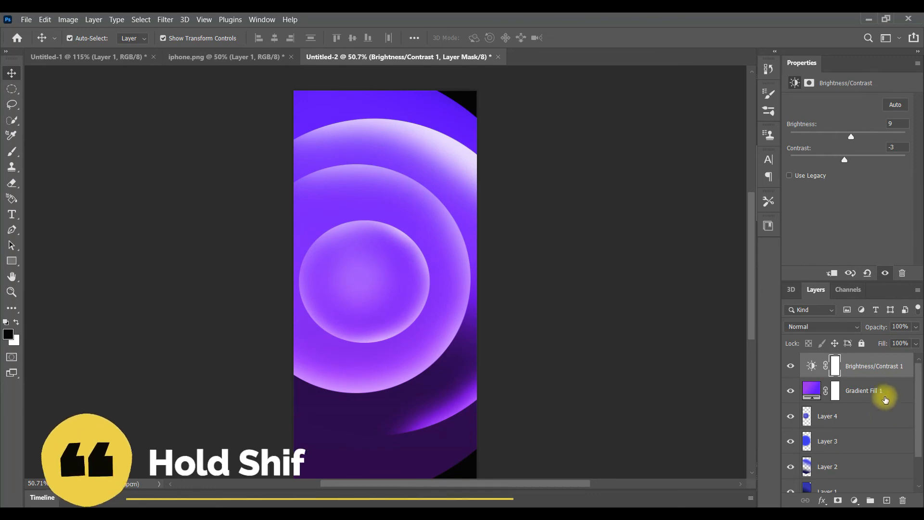
- Select Layer 4 through Layer 1 together and convert them into a single smart object
click(855, 420)
scroll(851, 429, down, 1)
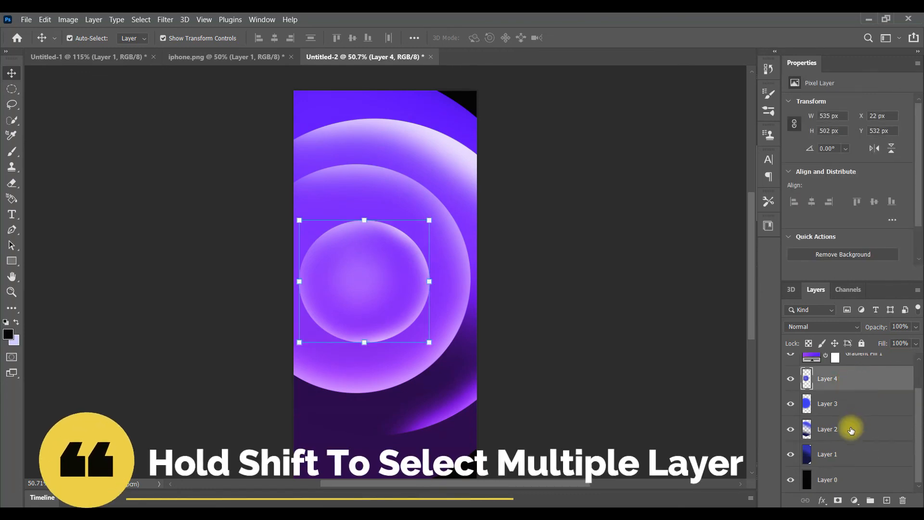
shift+click(841, 452)
right_click(838, 413)
click(722, 167)
- Apply the Blur More filter to the Layer 4 smart object, then select Layer 0
click(141, 20)
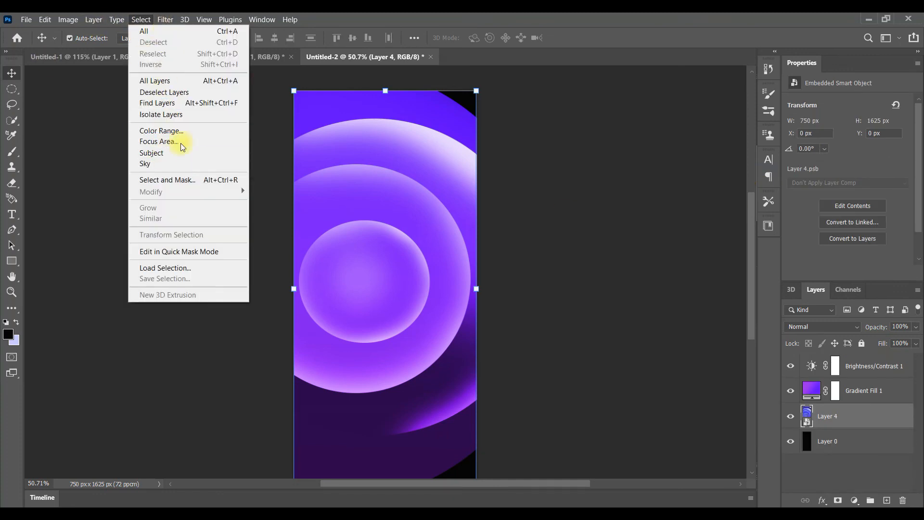
mouse_move(162, 19)
click(201, 163)
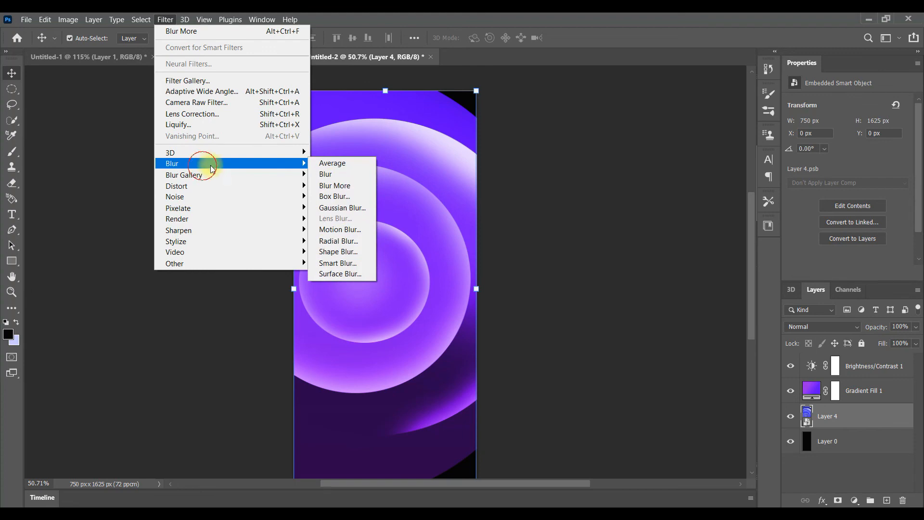
click(334, 185)
click(824, 478)
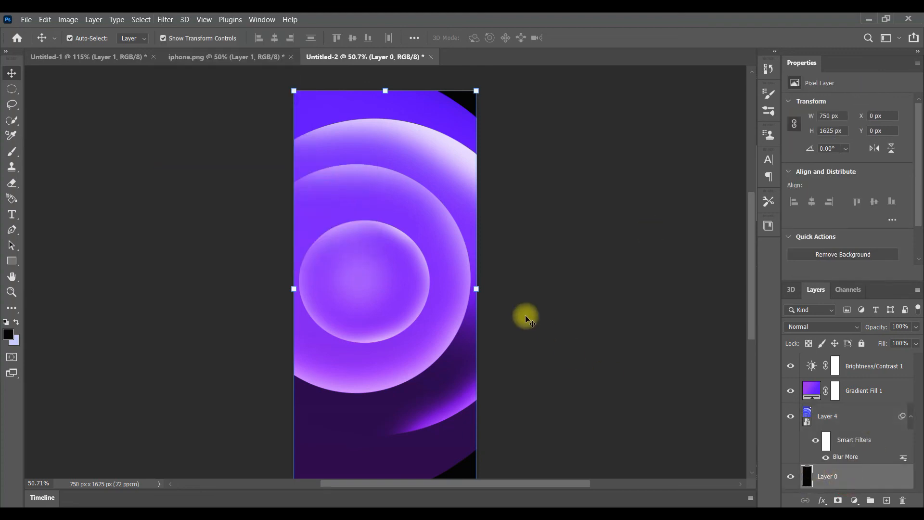
- Examine the blurred purple wallpaper up close from top to bottom
scroll(520, 308, down, 1)
alt+scroll(485, 287, up, 2)
scroll(373, 253, up, 1)
scroll(367, 235, down, 2)
scroll(367, 234, up, 3)
alt+scroll(367, 235, down, 1)
alt+scroll(361, 233, up, 1)
- Switch to the Untitled-1 document, show Layer 1 and examine the blue reference wallpaper up close
click(110, 56)
click(791, 361)
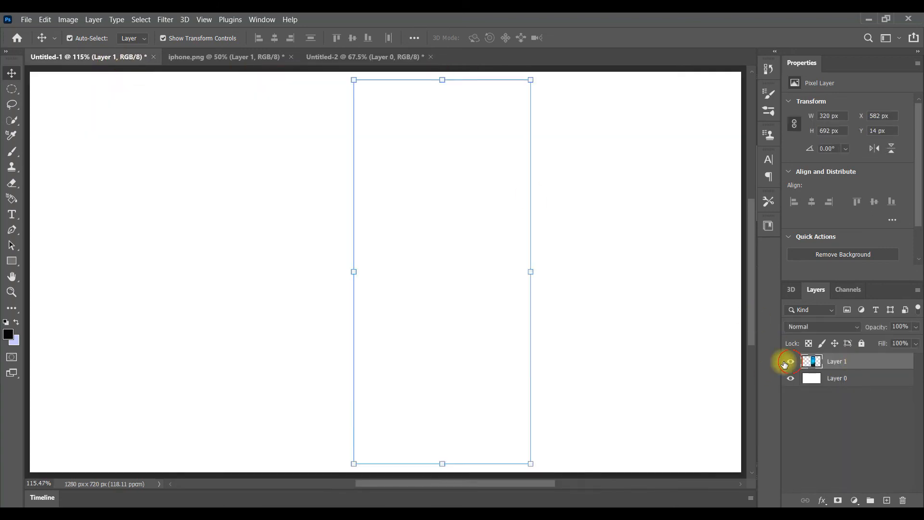
alt+scroll(489, 261, up, 2)
scroll(472, 242, down, 1)
scroll(475, 243, up, 1)
scroll(475, 243, up, 5)
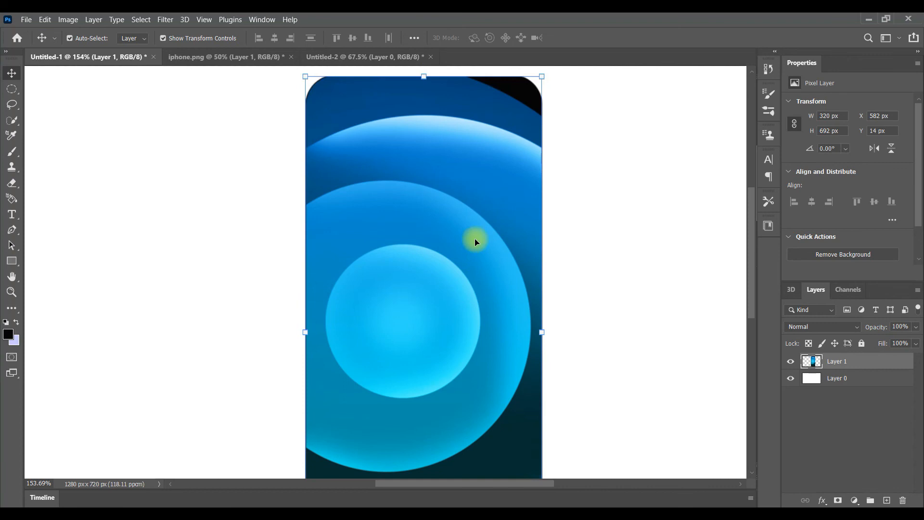
scroll(475, 242, down, 2)
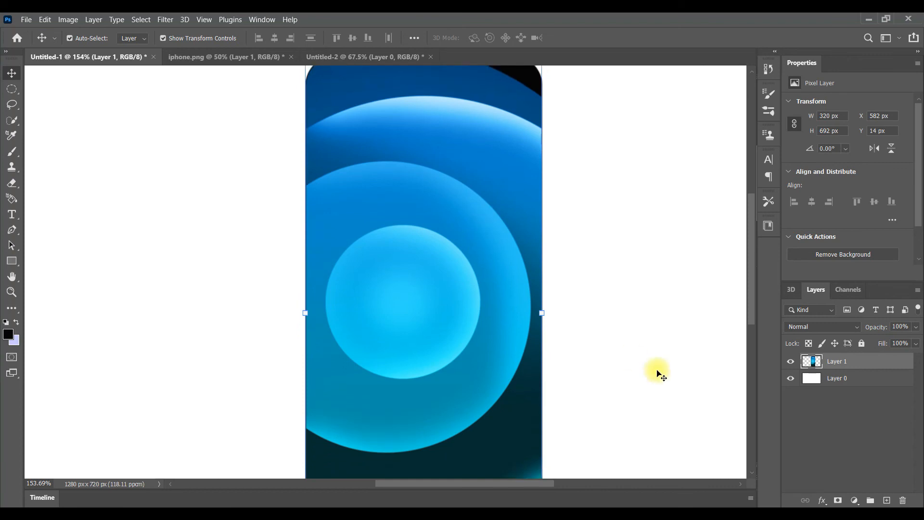